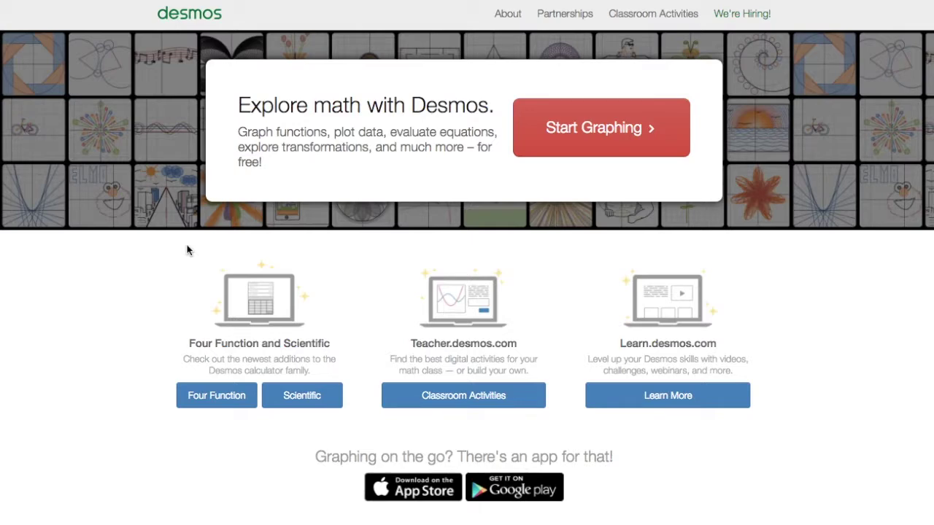
Step: Open a blank graph in the graphing calculator and add an empty table to its expression list
click(580, 137)
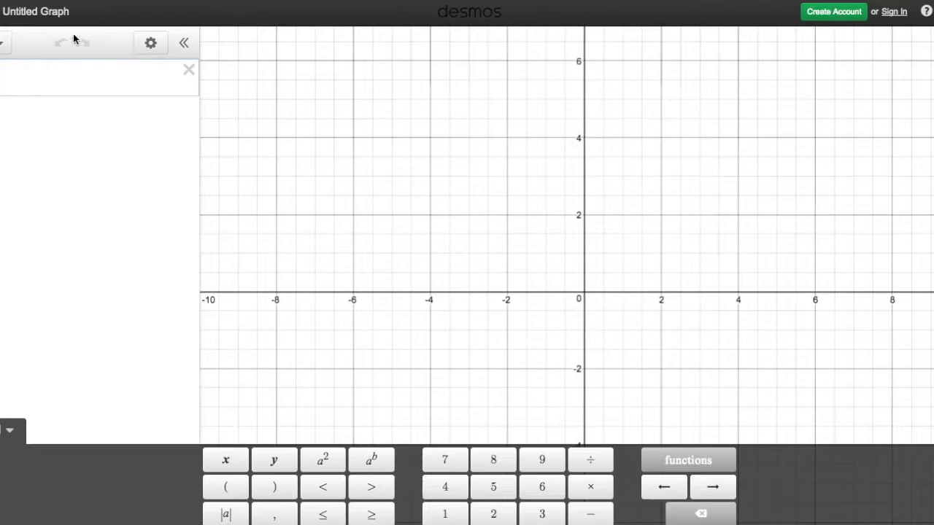
click(37, 12)
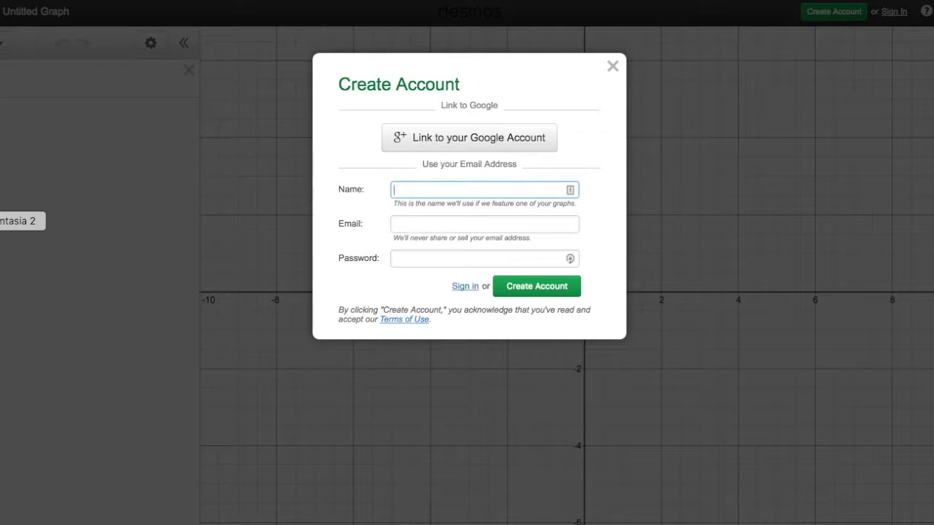
click(613, 66)
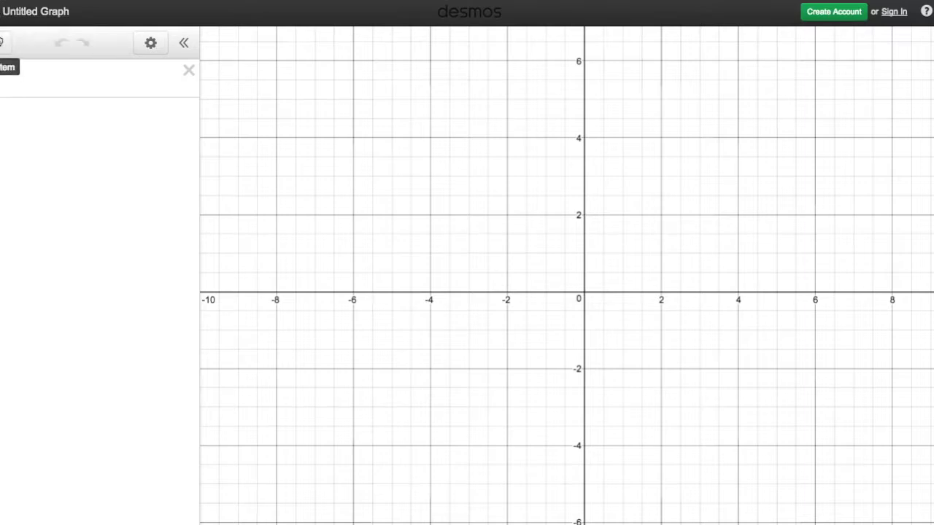
click(3, 49)
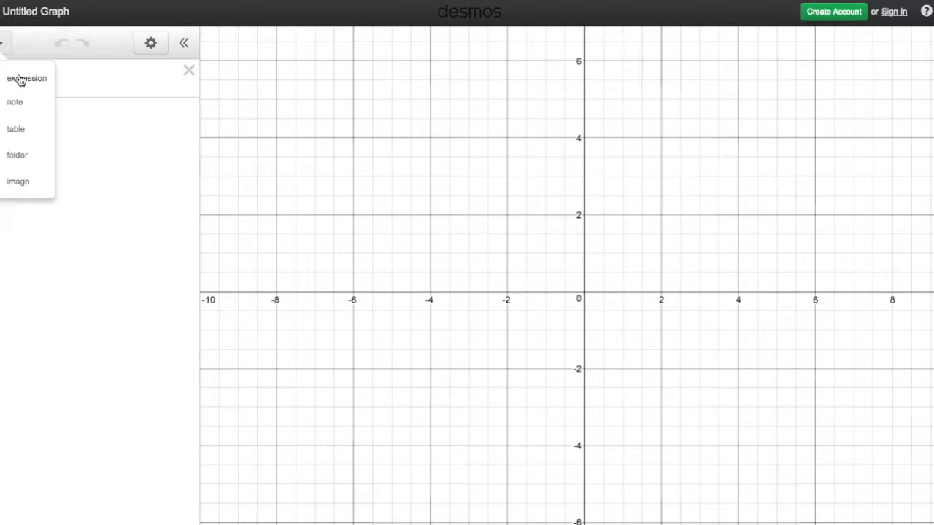
click(16, 128)
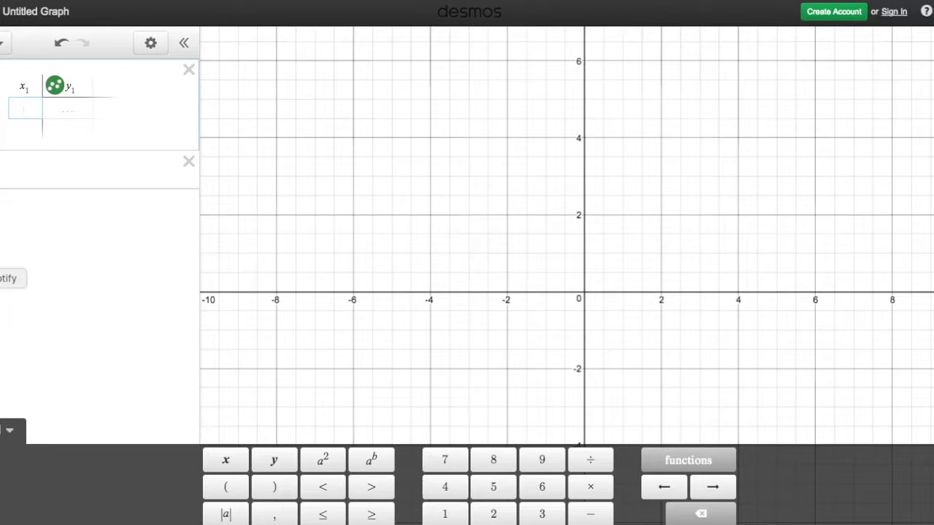
Step: Fill the first two table rows with the points (90, 60) and (1, 40)
text(90)
key(Tab)
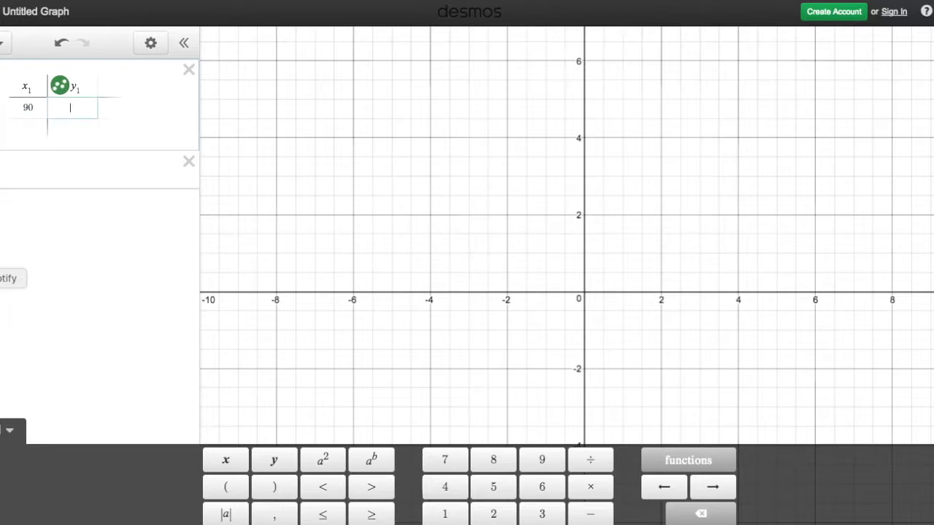
text(60)
key(Return)
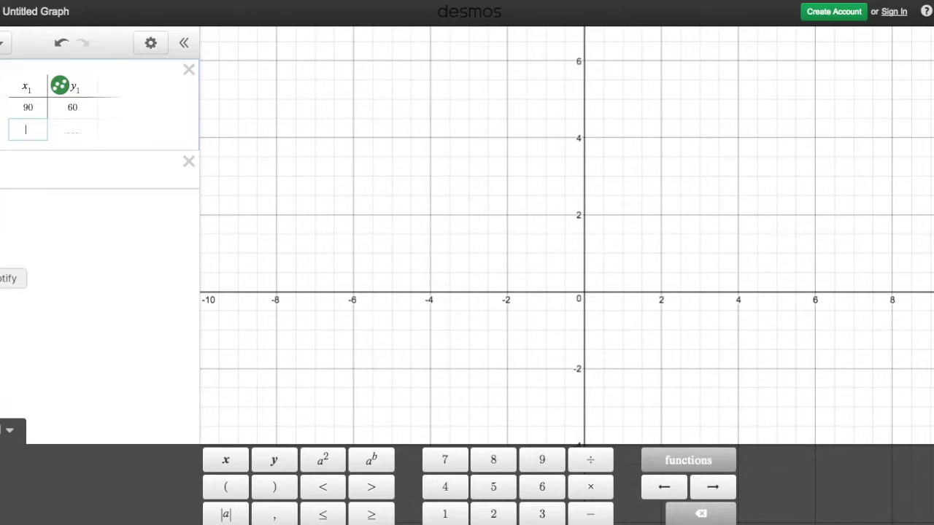
text(1)
click(72, 129)
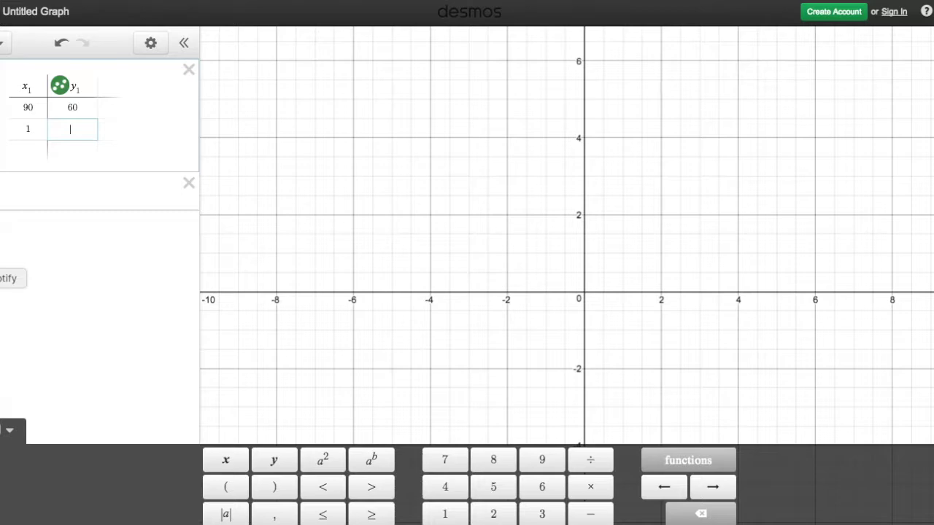
text(40)
Step: Add the points (10, 44) and (15, 46) as the third and fourth table rows
click(28, 151)
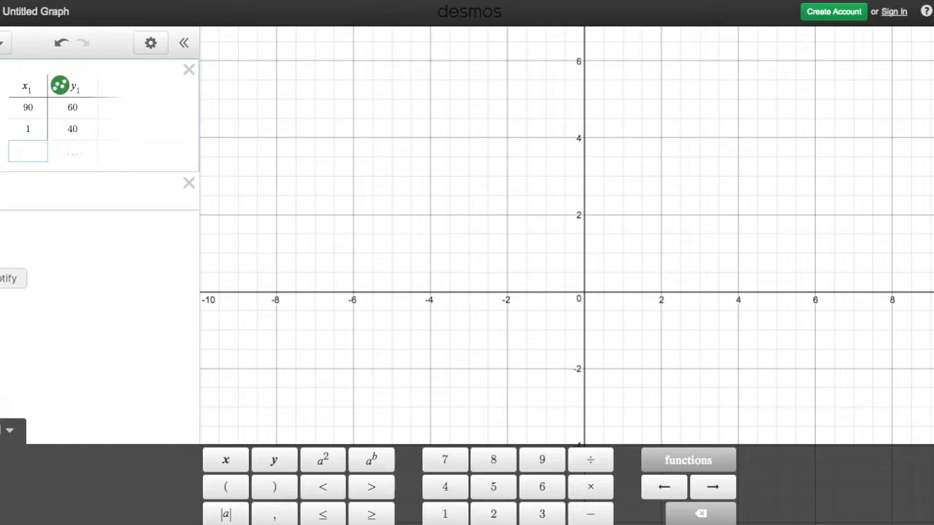
text(10)
key(Tab)
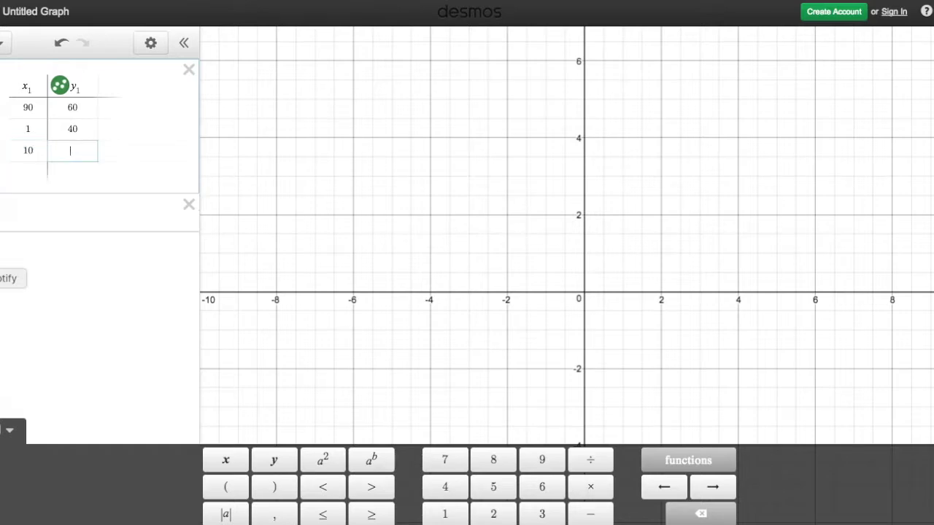
text(44)
click(28, 172)
text(15)
key(Tab)
text(46)
Step: Add the points (20, 55) and (30, 56) as the fifth and sixth table rows
click(27, 193)
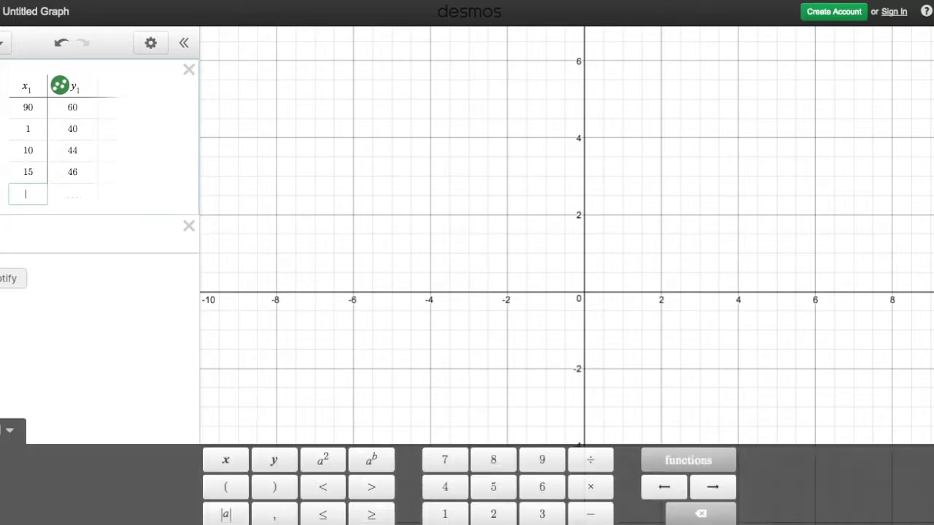
text(20)
key(Tab)
text(55)
click(28, 215)
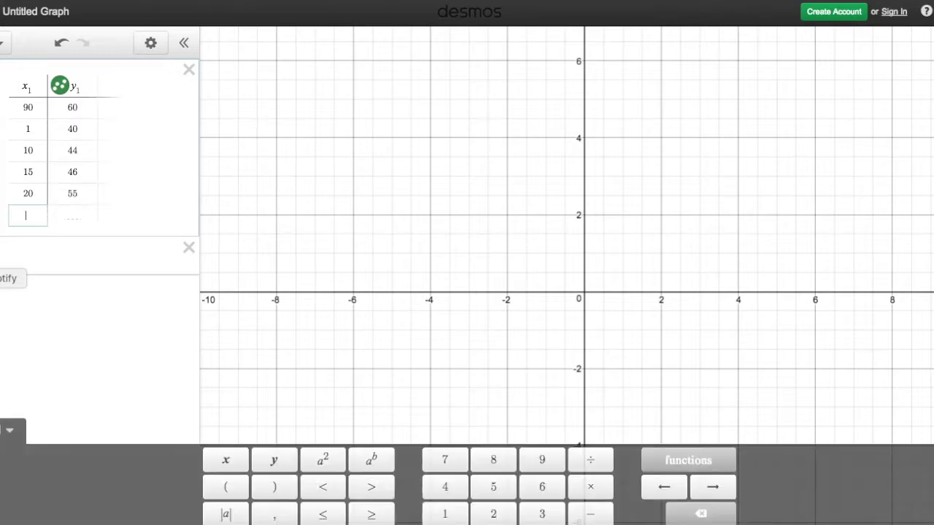
text(30)
key(Tab)
text(56)
Step: Add the points (35, 56) and (40, 57) as the seventh and eighth table rows
click(27, 236)
text(35)
key(Tab)
text(56)
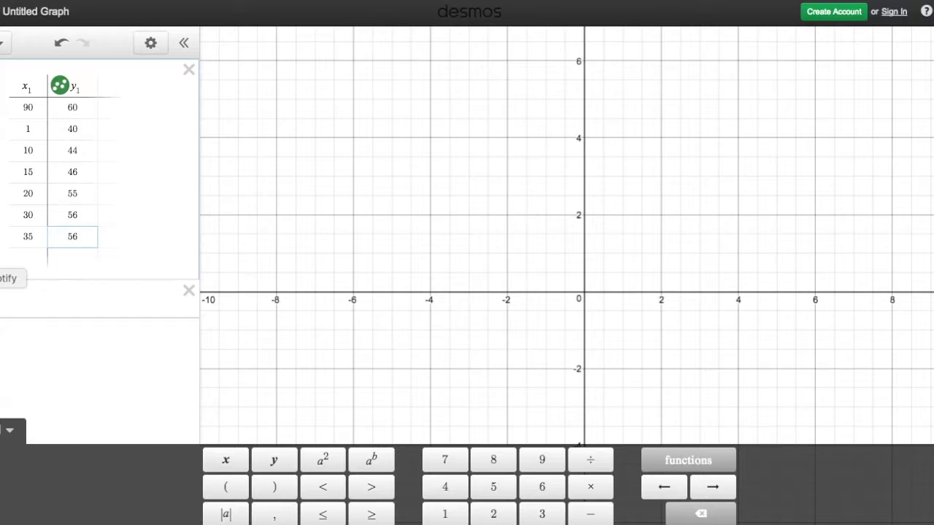
key(Return)
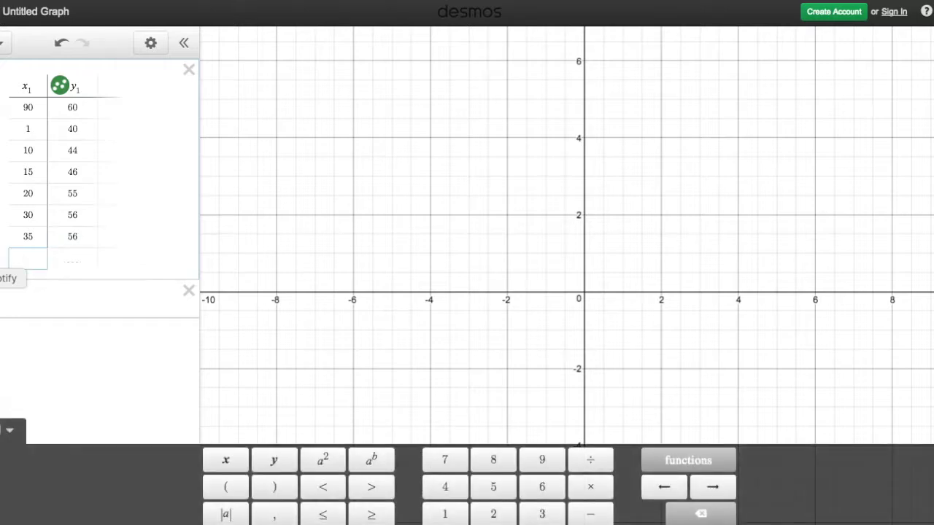
text(40)
key(Right)
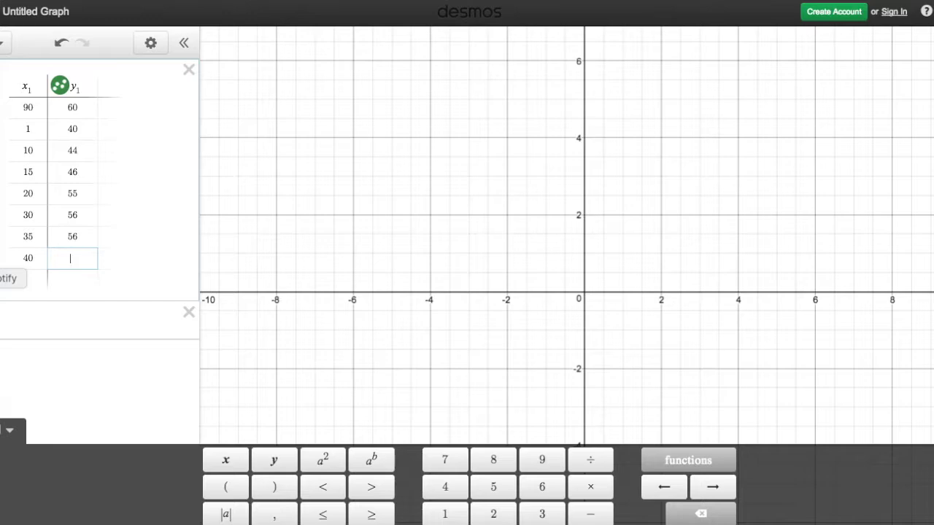
text(57)
Step: Reframe the graph to the first quadrant at a scale that fits all the table's plotted points
drag(714, 148, 448, 240)
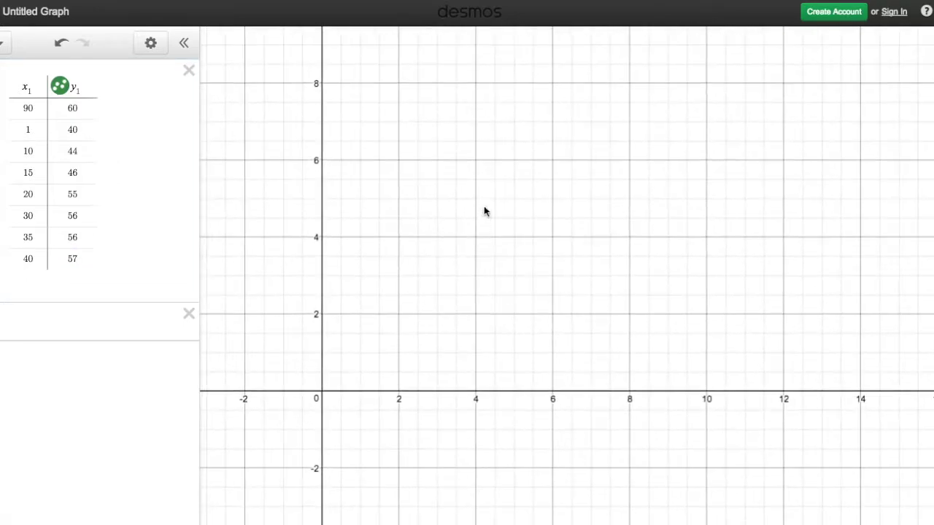
scroll(470, 178, down, 10)
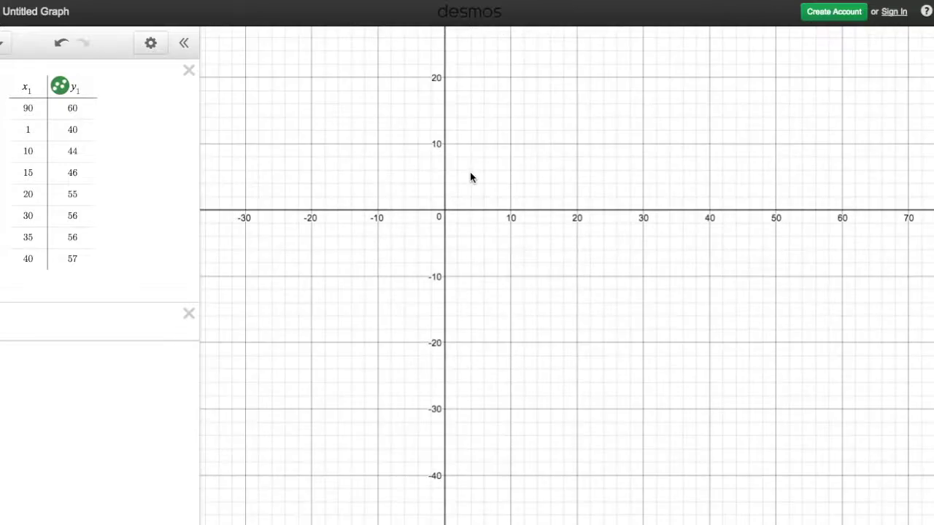
drag(577, 179, 378, 509)
scroll(377, 509, down, 5)
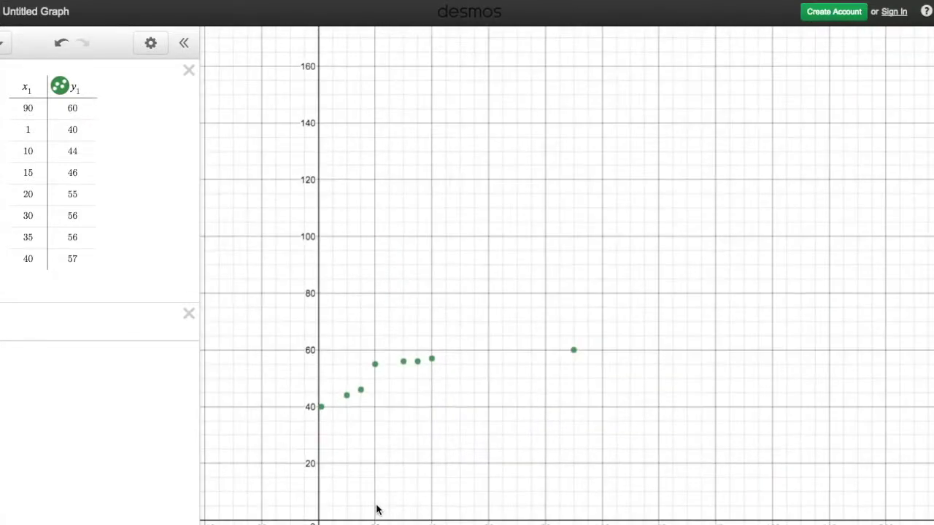
drag(434, 462, 426, 423)
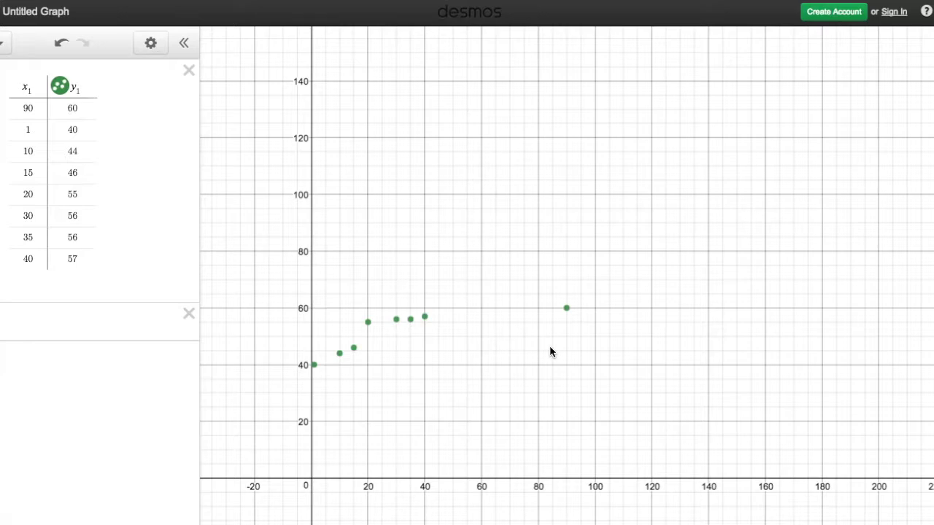
Step: Add a third table column named Z and enter 6.2 in its row for x = 90
click(97, 89)
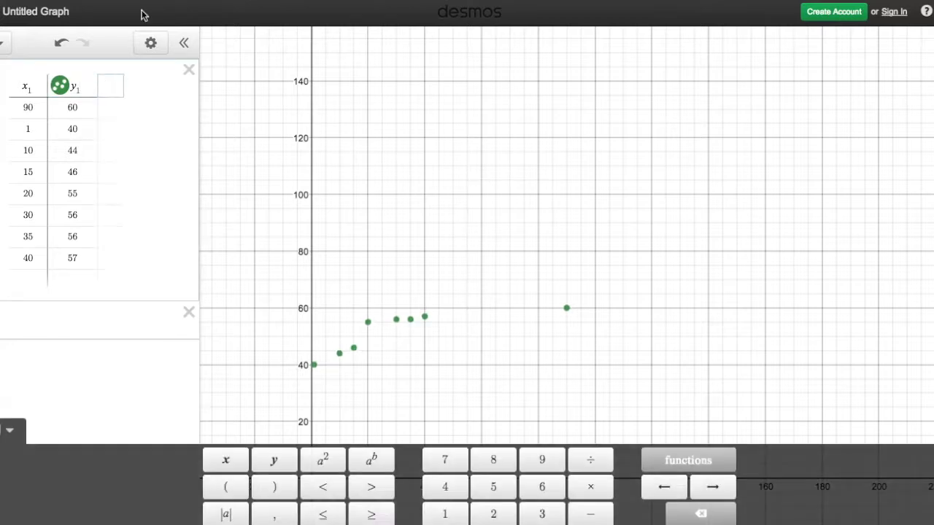
text(Z)
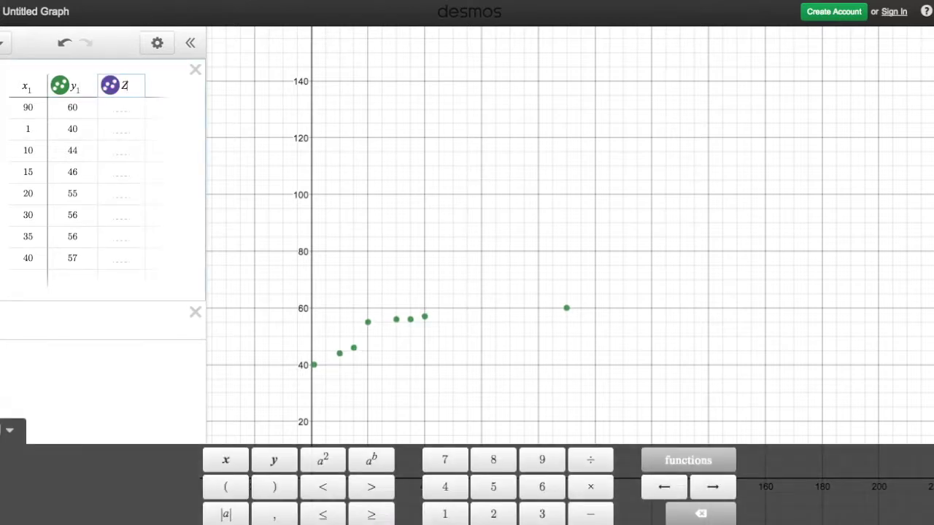
click(121, 110)
text(3)
key(BackSpace)
text(6.2)
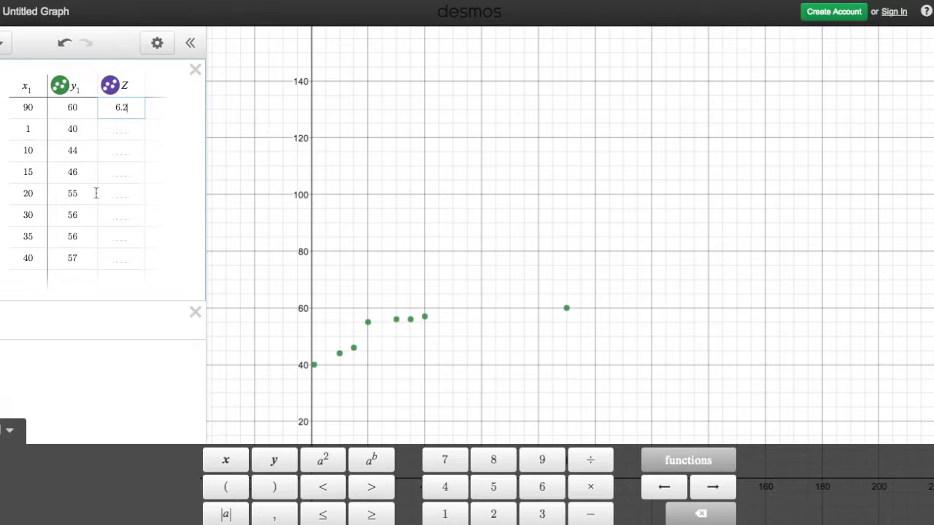
click(120, 130)
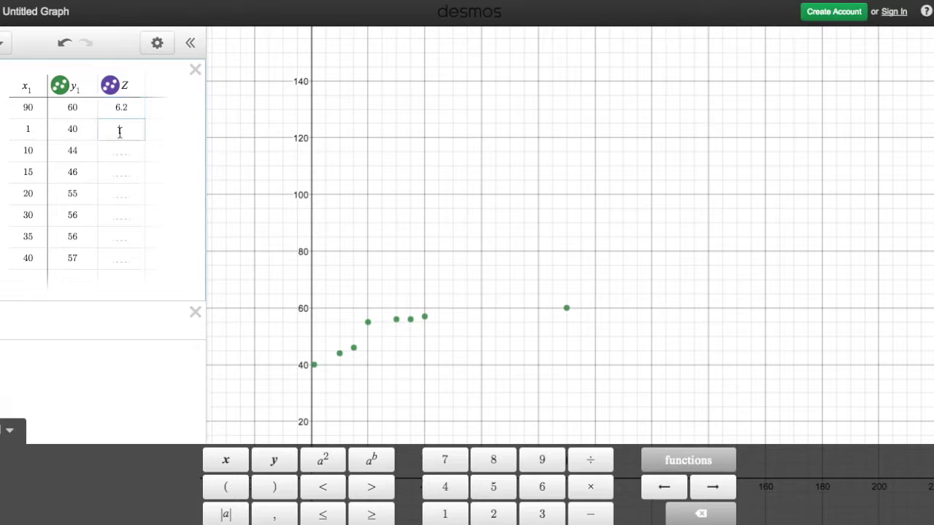
click(110, 86)
click(110, 87)
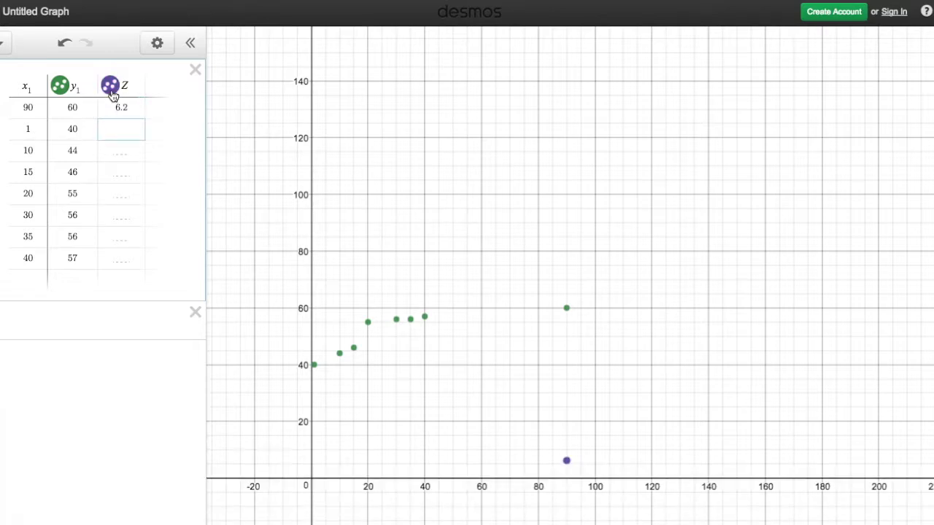
Step: Enter Z values 3, 2.9 and 3.2 in the rows for x = 1, 10 and 15
click(122, 132)
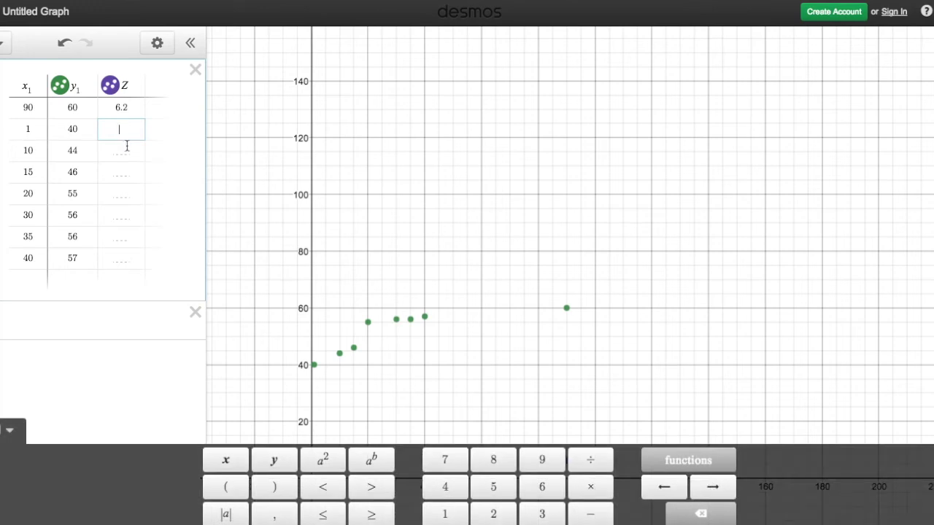
text(3)
click(125, 151)
text(3)
key(BackSpace)
text(2.9)
click(121, 169)
text(3.2)
Step: Enter Z values 4, 5, 5.2 and 5.4 in the rows for x = 20, 30, 35 and 40
click(121, 193)
text(4)
click(121, 216)
text(5)
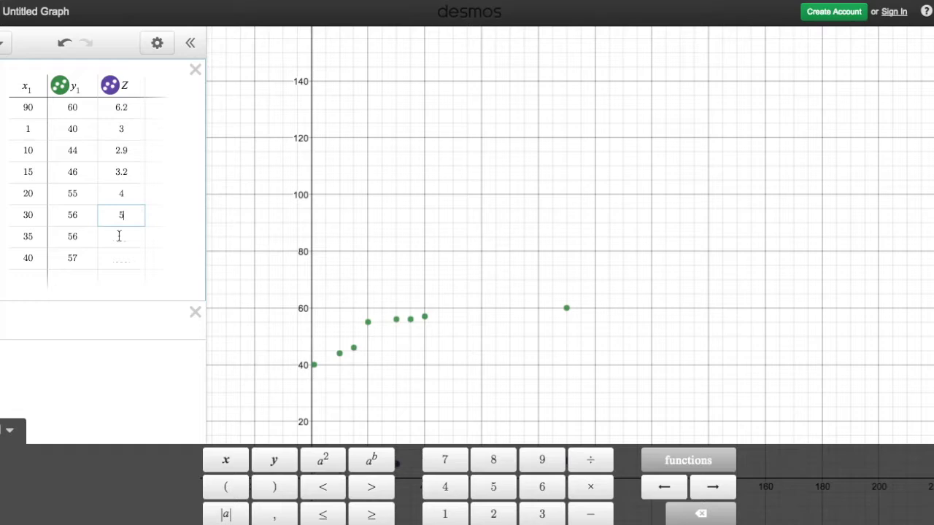
click(119, 236)
text(5.2)
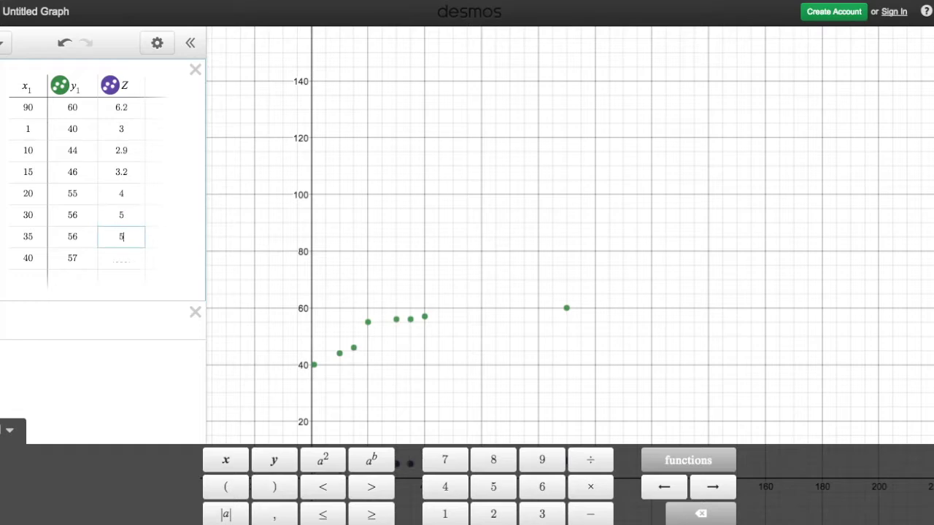
click(131, 259)
text(5.4)
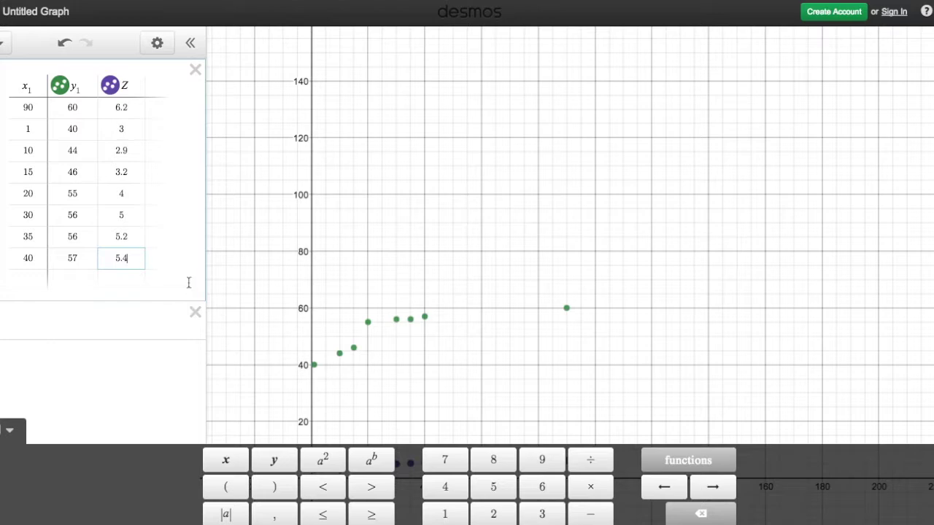
click(162, 264)
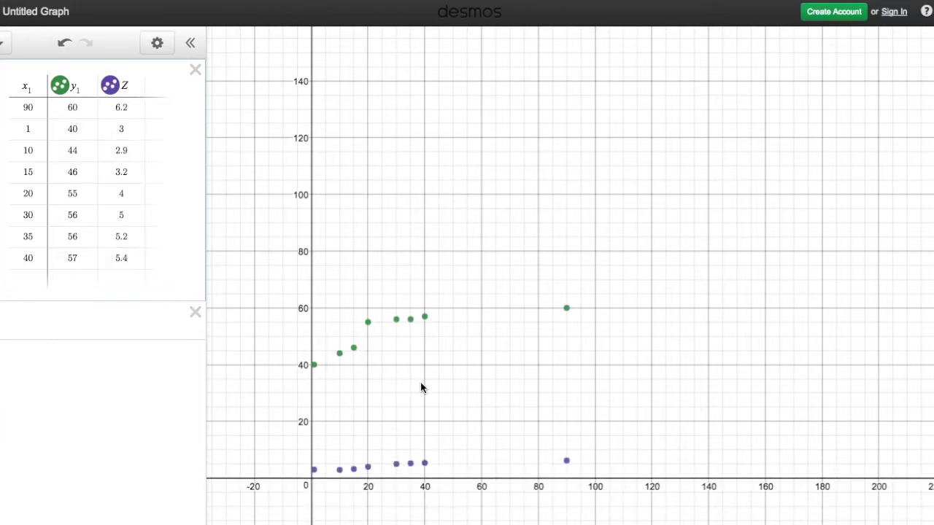